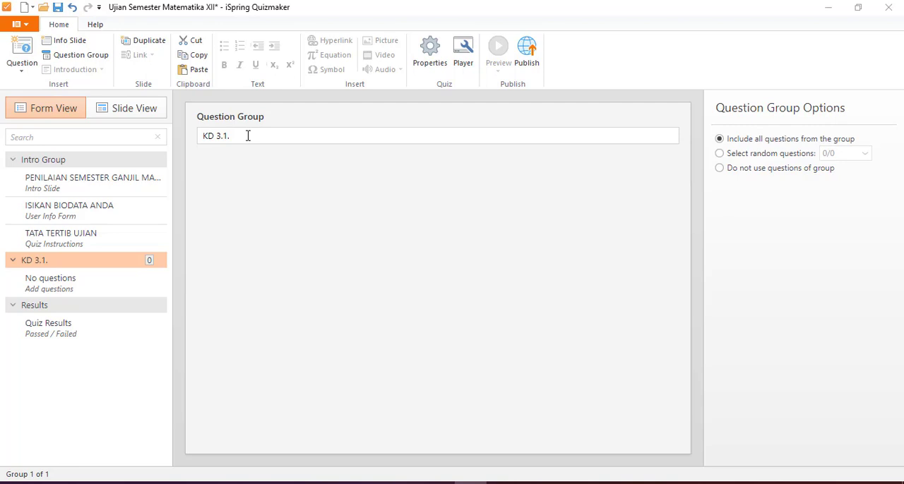
Step: Rename the question group KD 3.1. as "Limit Trigonometri"
{"action": "left_click", "coordinate": [242, 137]}
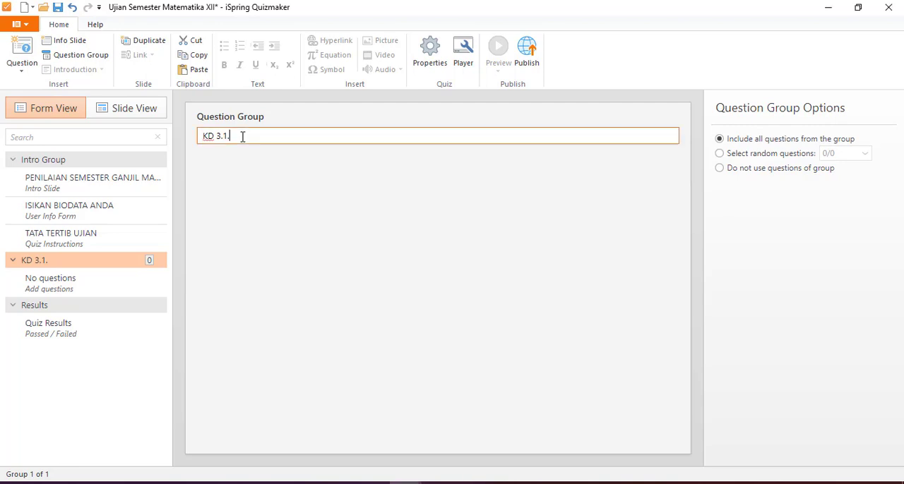
{"action": "left_click_drag", "start_coordinate": [242, 137], "coordinate": [198, 141]}
{"action": "type", "text": "Limit Trigonometr"}
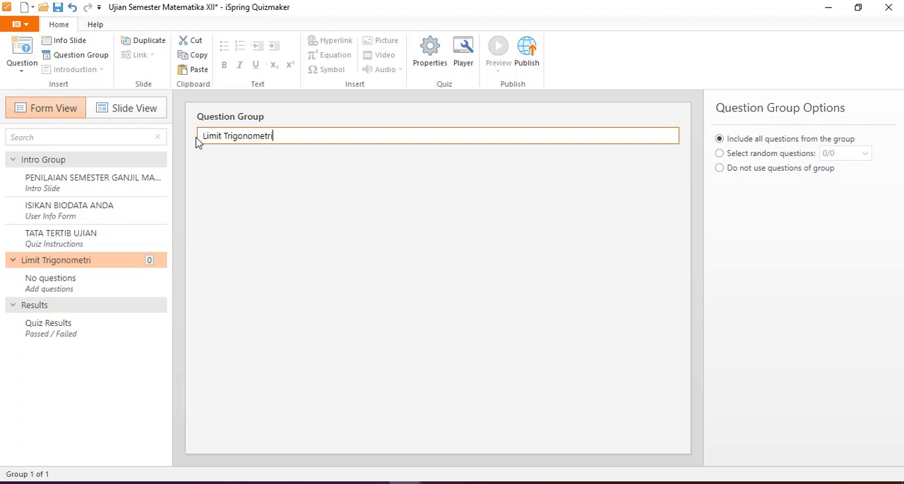
{"action": "type", "text": "i"}
Step: Add a multiple choice question to the Limit Trigonometri group and begin its question text with "Nilai dari"
{"action": "left_click", "coordinate": [80, 295]}
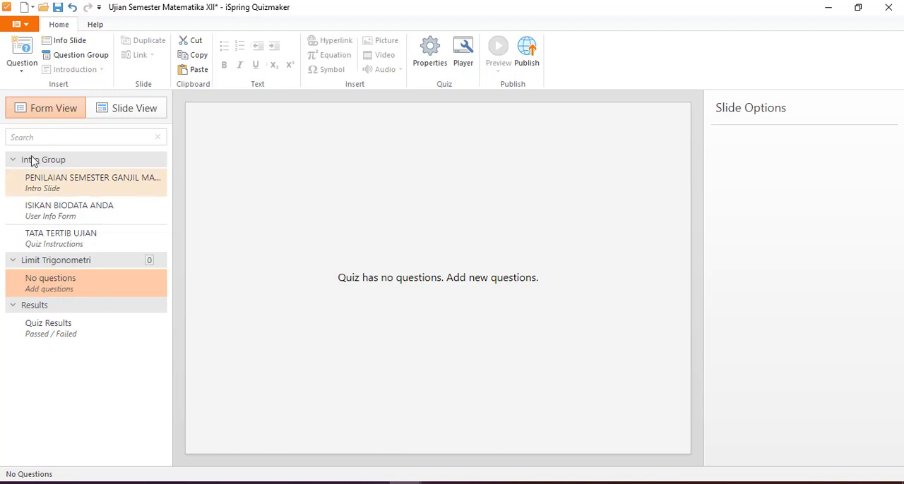
{"action": "left_click", "coordinate": [20, 71]}
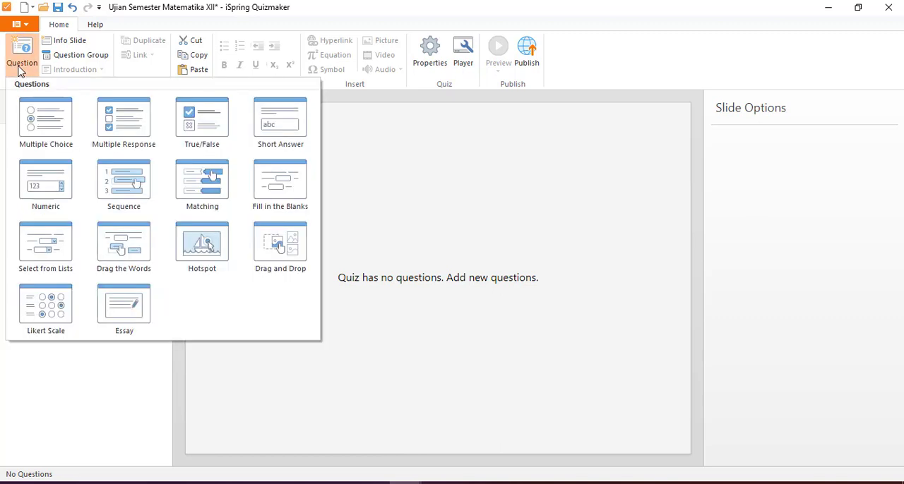
{"action": "left_click", "coordinate": [36, 121]}
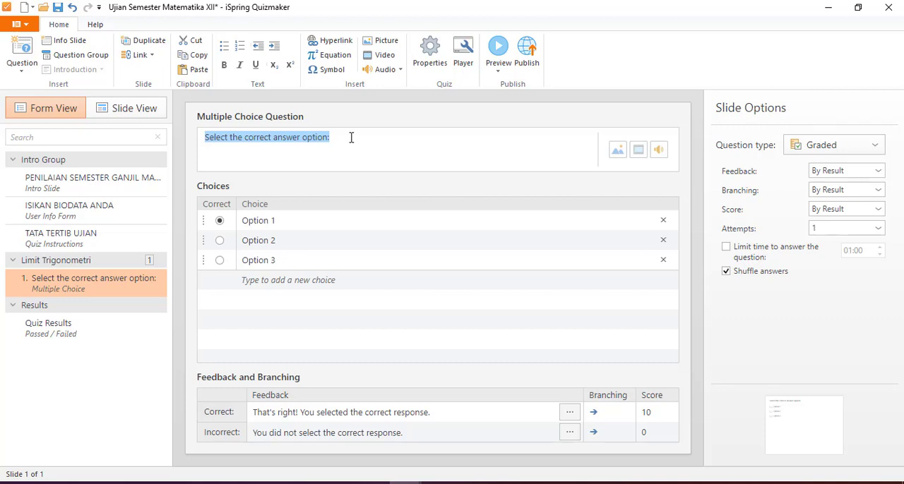
{"action": "left_click_drag", "start_coordinate": [351, 138], "coordinate": [195, 143]}
{"action": "type", "text": "Nila"}
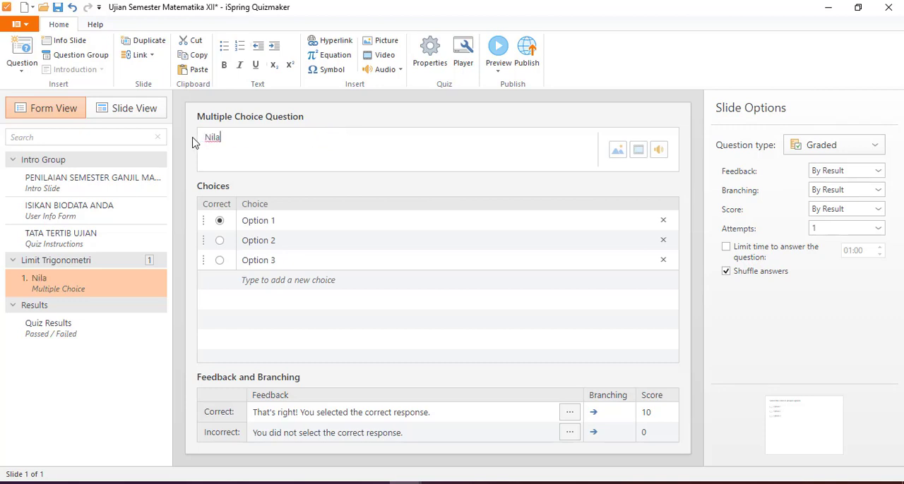
{"action": "type", "text": "i dari"}
Step: Insert an equation after "Nilai dari" containing a limit with x → 0 beneath it
{"action": "left_click", "coordinate": [338, 60]}
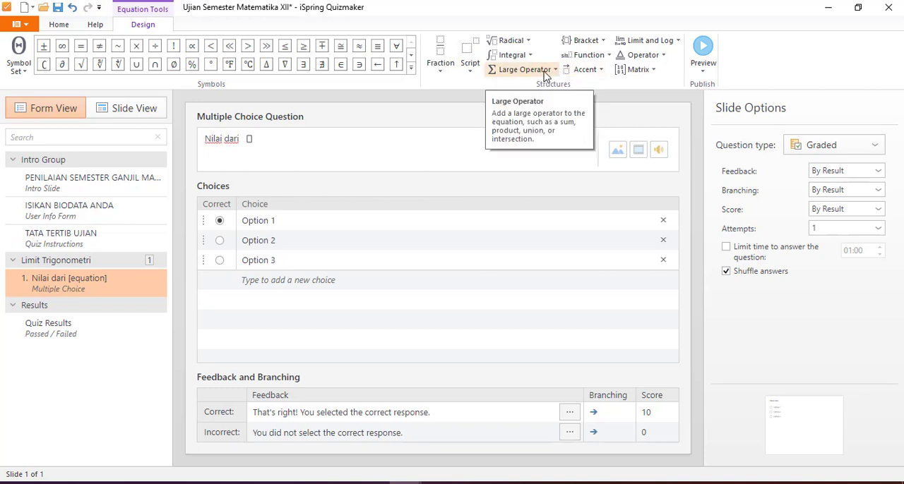
{"action": "left_click", "coordinate": [648, 41]}
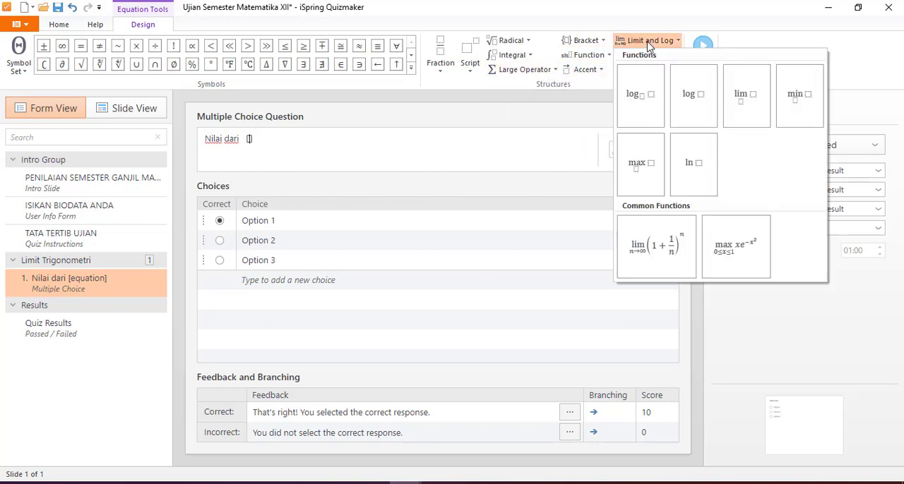
{"action": "left_click", "coordinate": [746, 95]}
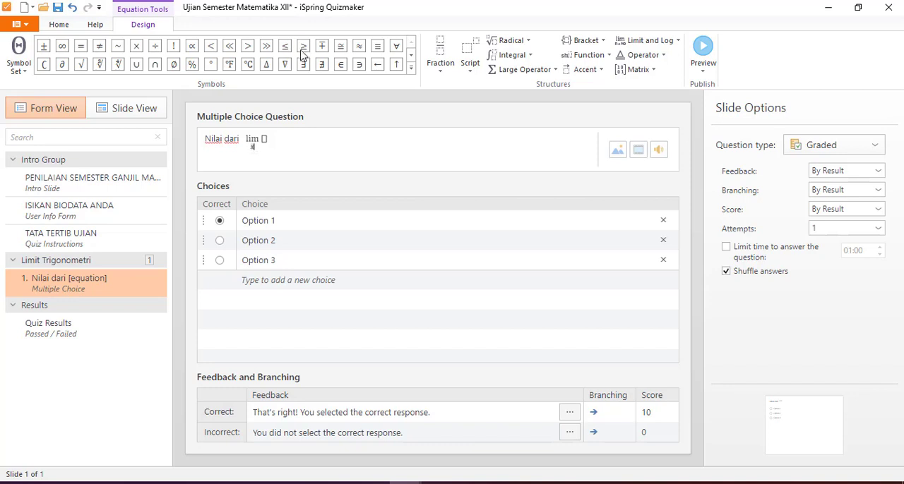
{"action": "left_click", "coordinate": [411, 57]}
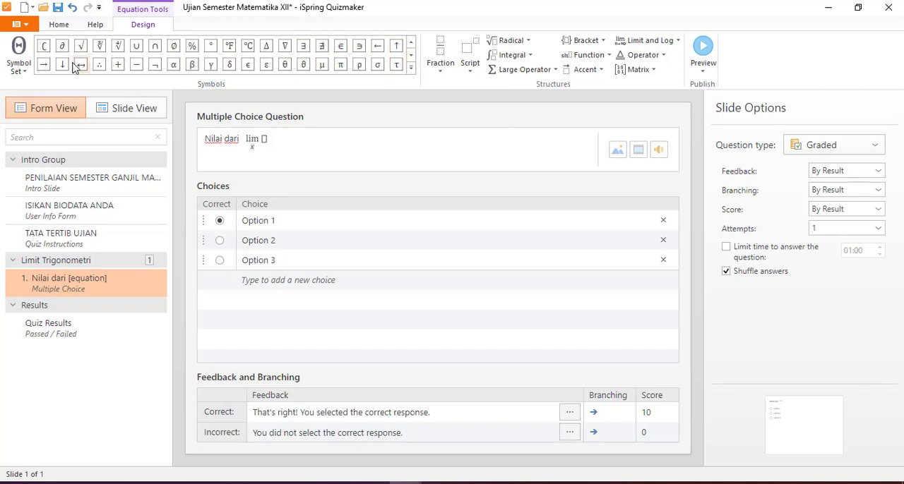
{"action": "left_click", "coordinate": [43, 66]}
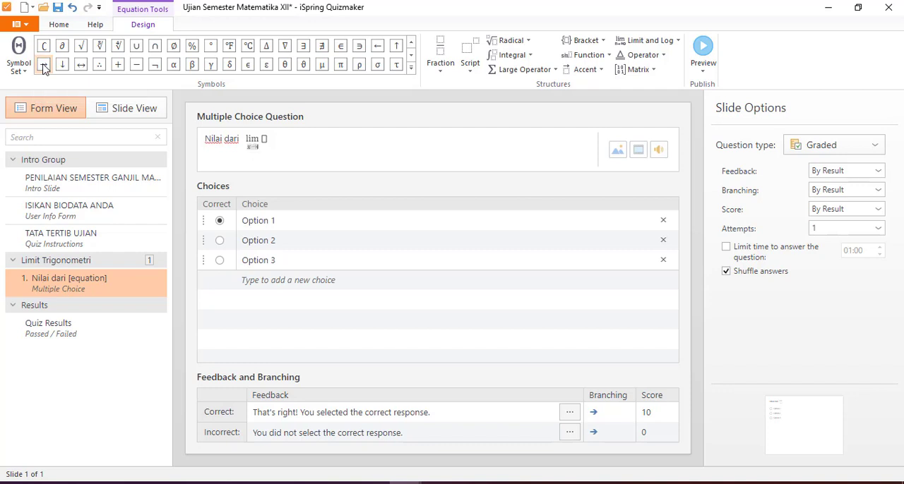
{"action": "type", "text": "0"}
{"action": "key", "text": "Right"}
Step: Fill the limit's expression with a stacked fraction of 1 − cos 2x over 2x sin 2x
{"action": "left_click", "coordinate": [438, 45]}
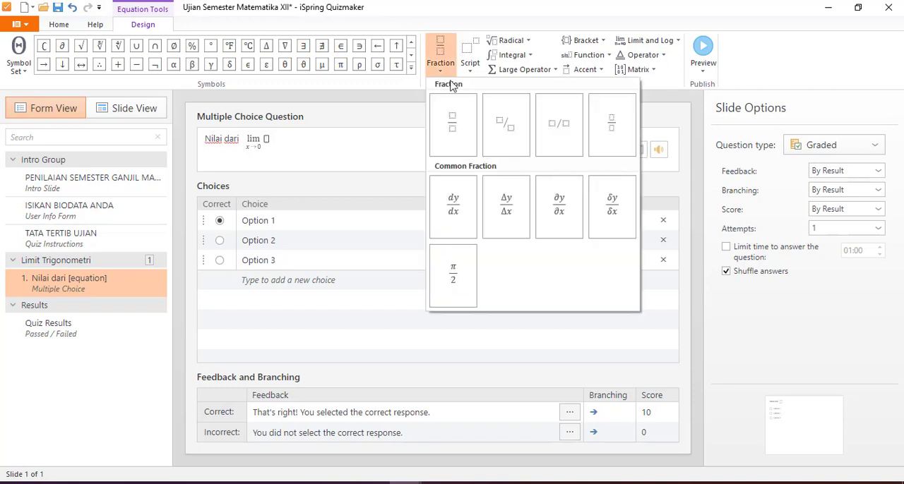
{"action": "left_click", "coordinate": [454, 125]}
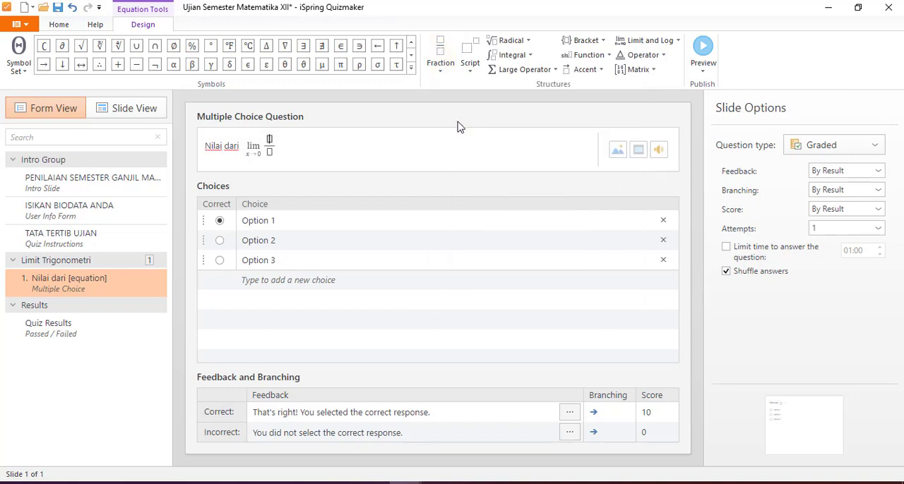
{"action": "type", "text": "1-"}
{"action": "type", "text": "c"}
{"action": "type", "text": "os"}
{"action": "type", "text": "2"}
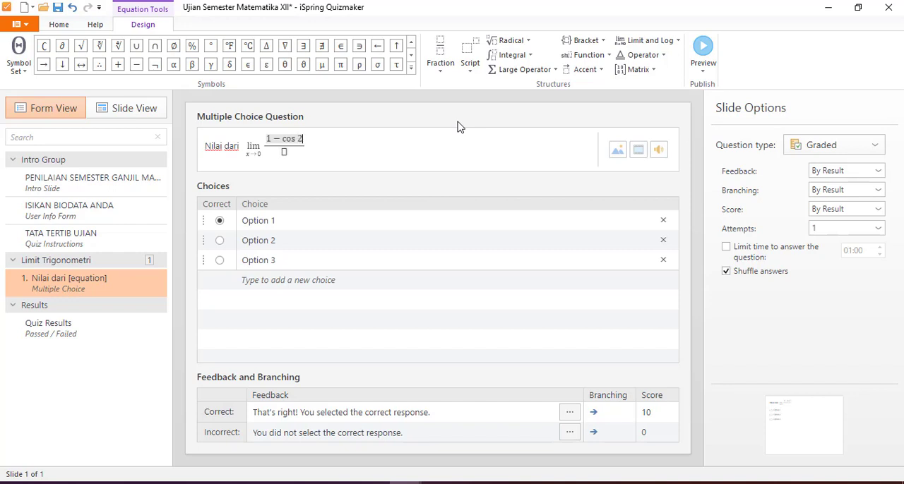
{"action": "type", "text": "x"}
{"action": "left_click", "coordinate": [286, 151]}
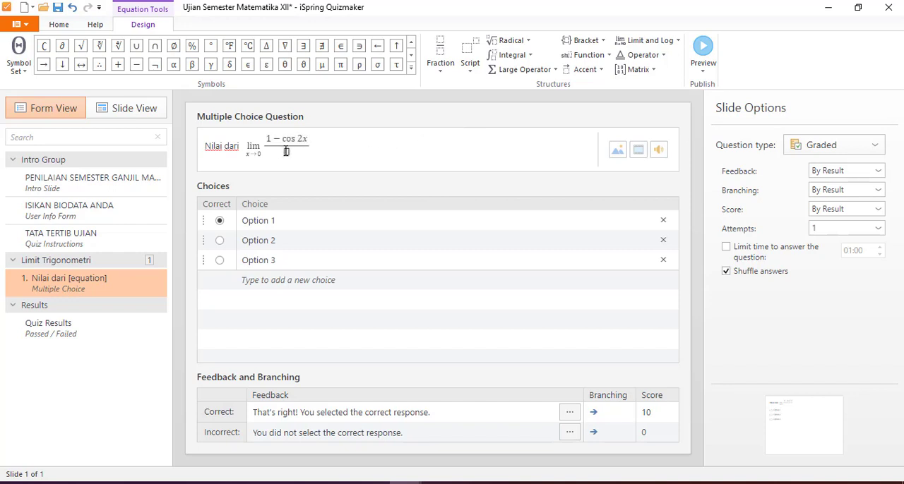
{"action": "type", "text": "2x sin 2x"}
Step: Complete the question text after the limit equation with "adalah ..."
{"action": "key", "text": "Right"}
{"action": "type", "text": "ada"}
{"action": "key", "text": "BackSpace"}
{"action": "key", "text": "BackSpace"}
{"action": "key", "text": "BackSpace"}
{"action": "key", "text": "BackSpace"}
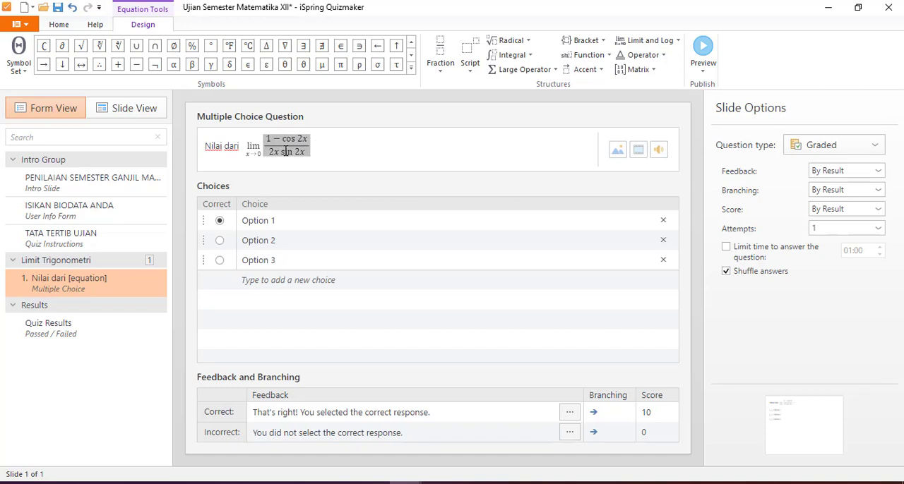
{"action": "left_click", "coordinate": [318, 146]}
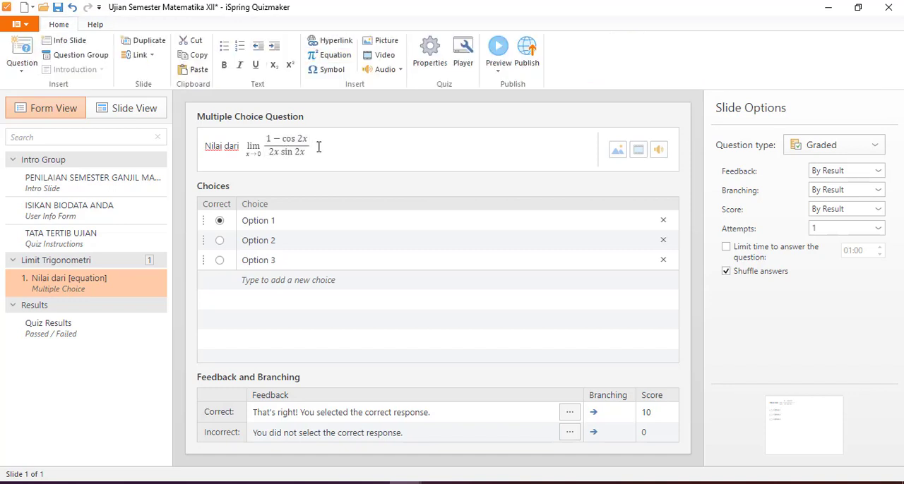
{"action": "type", "text": "adalah ..."}
Step: Replace the text of the first answer choice with an equation showing the stacked fraction 1/8
{"action": "left_click", "coordinate": [291, 220]}
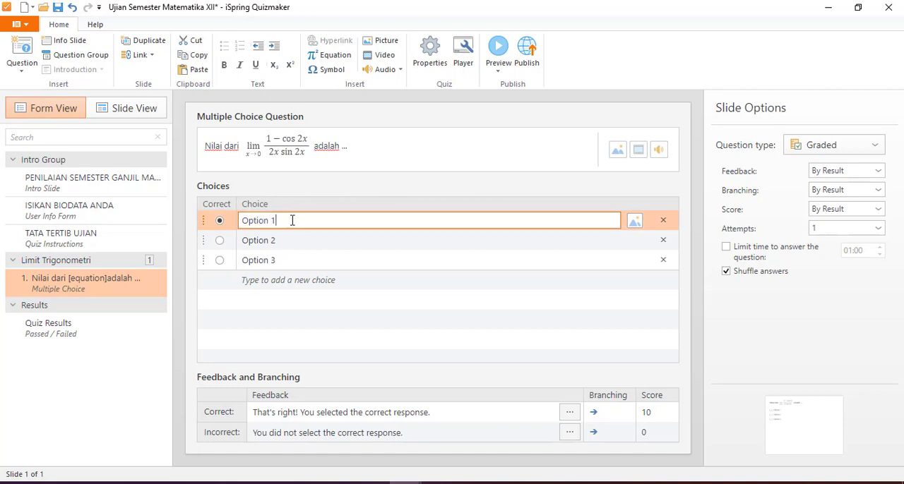
{"action": "key", "text": "BackSpace"}
{"action": "key", "text": "BackSpace"}
{"action": "key", "text": "BackSpace"}
{"action": "key", "text": "BackSpace"}
{"action": "key", "text": "BackSpace"}
{"action": "key", "text": "BackSpace"}
{"action": "key", "text": "BackSpace"}
{"action": "key", "text": "BackSpace"}
{"action": "left_click", "coordinate": [333, 60]}
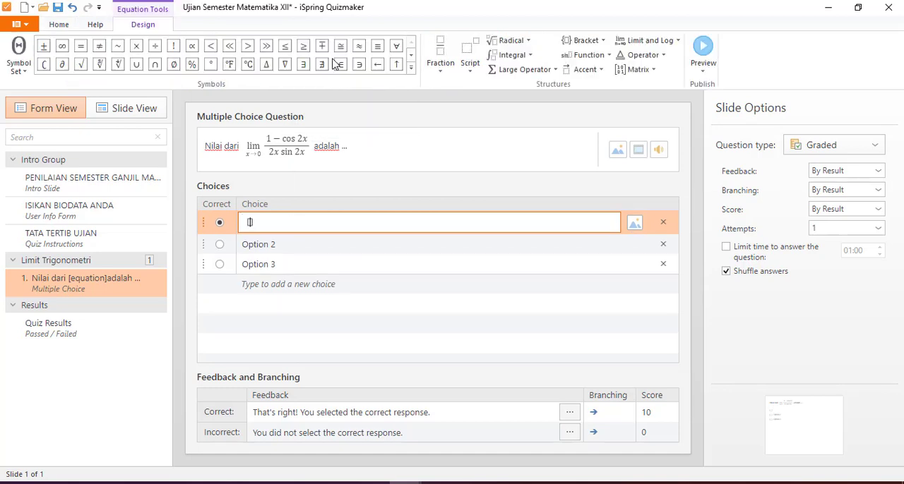
{"action": "left_click", "coordinate": [433, 52]}
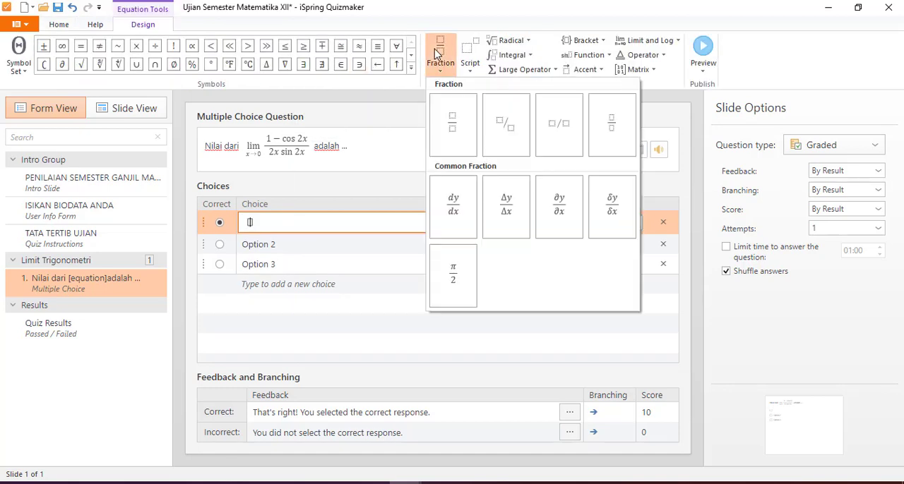
{"action": "left_click", "coordinate": [452, 129]}
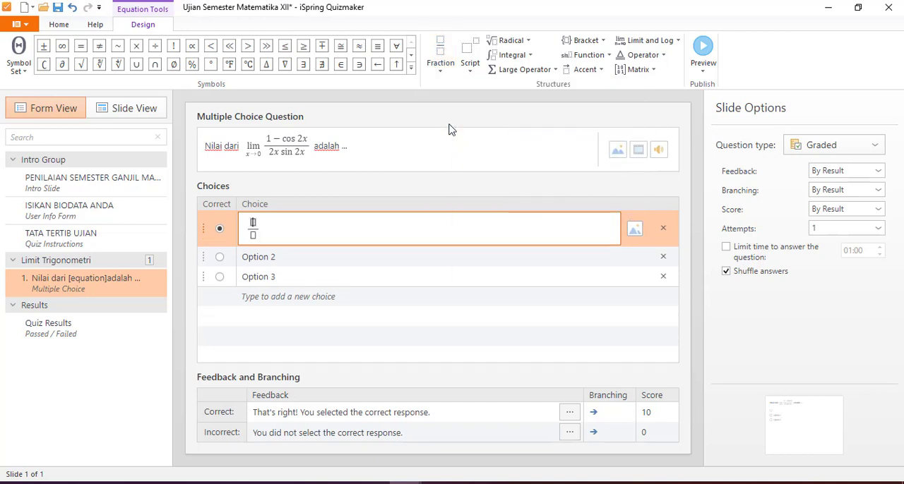
{"action": "type", "text": "1"}
{"action": "key", "text": "Down"}
{"action": "type", "text": "8"}
{"action": "key", "text": "Escape"}
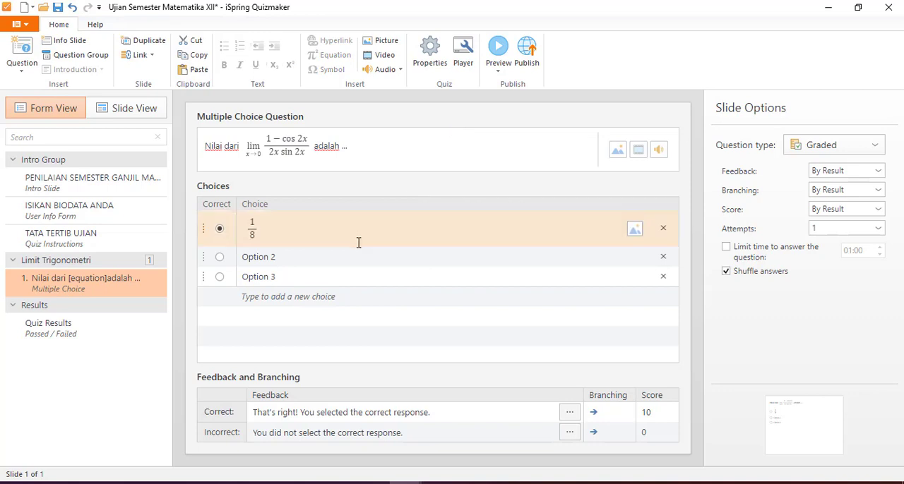
Step: Clear the placeholder text "Option 2" from the second answer choice
{"action": "left_click", "coordinate": [324, 256]}
{"action": "key", "text": "BackSpace"}
{"action": "key", "text": "BackSpace"}
{"action": "key", "text": "BackSpace"}
{"action": "key", "text": "BackSpace"}
{"action": "key", "text": "BackSpace"}
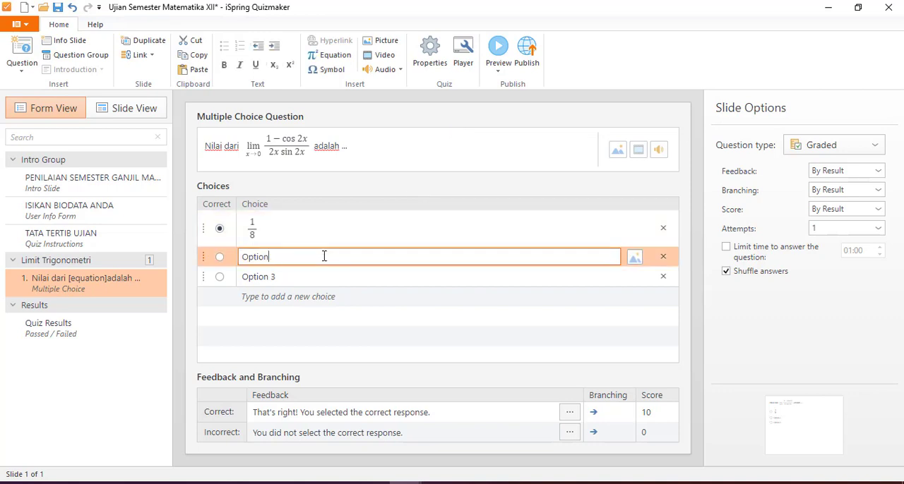
{"action": "key", "text": "BackSpace"}
{"action": "key", "text": "BackSpace"}
{"action": "key", "text": "BackSpace"}
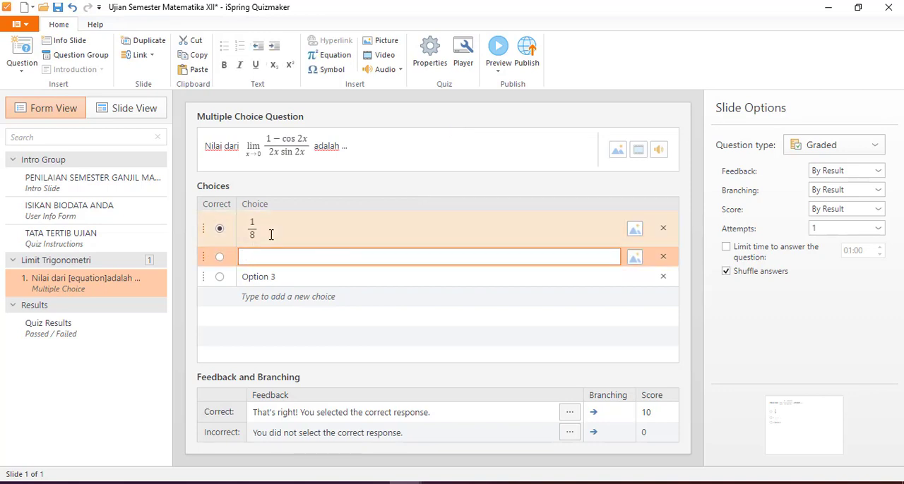
Step: Try to copy the 1/8 equation from the first answer choice into the second one
{"action": "left_click", "coordinate": [249, 224]}
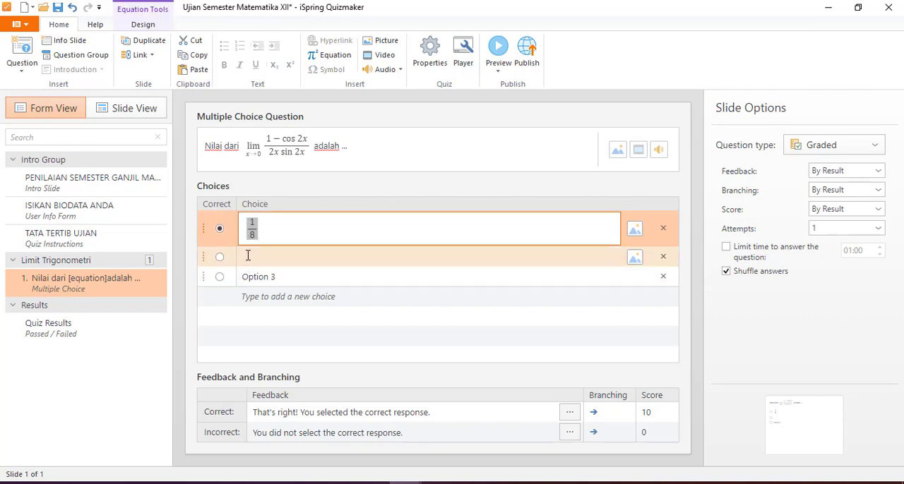
{"action": "left_click", "coordinate": [247, 256]}
{"action": "type", "text": "<math xmlns=\"http://www.w3.org/1998/Math/MathML\"><mstyle displaystyle=\"true\"><mfrac><mn>1</mn><mn>8</mn></mfrac></mstyle></math>"}
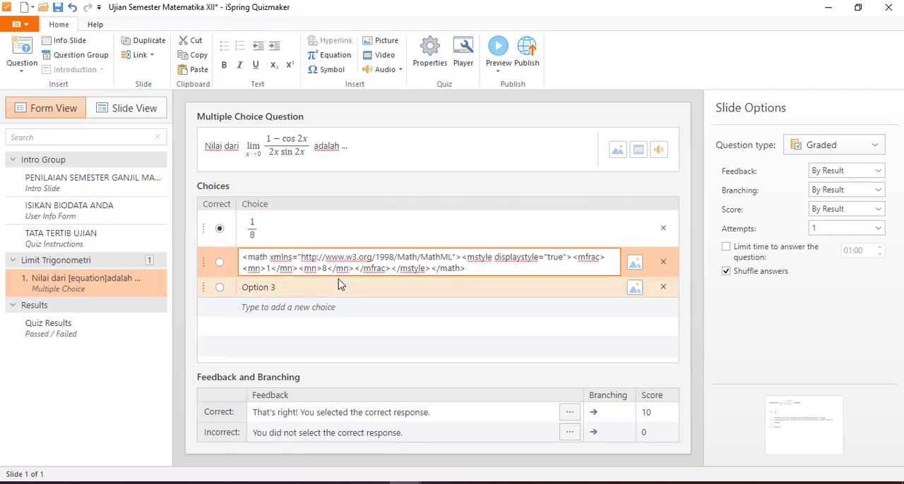
Step: Delete all the pasted MathML code from the second answer choice
{"action": "key", "text": "shift+Up"}
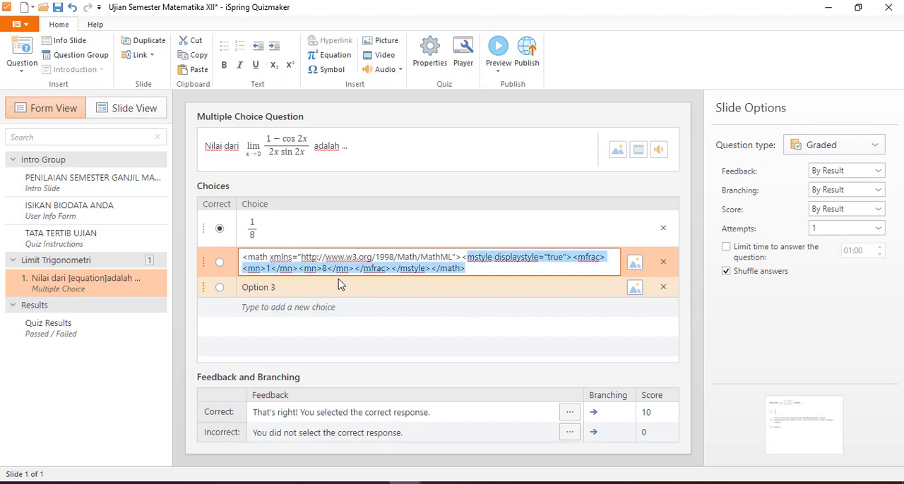
{"action": "key", "text": "shift+Left"}
{"action": "key", "text": "shift+Left"}
{"action": "key", "text": "shift+Left"}
{"action": "key", "text": "shift+Left"}
{"action": "key", "text": "shift+Left"}
{"action": "key", "text": "shift+Left"}
{"action": "key", "text": "shift+Left"}
{"action": "key", "text": "shift+Left"}
{"action": "key", "text": "shift+Left"}
{"action": "key", "text": "shift+Left"}
{"action": "key", "text": "shift+Left"}
{"action": "key", "text": "shift+Left"}
{"action": "key", "text": "shift+Left"}
{"action": "key", "text": "shift+Left"}
{"action": "key", "text": "shift+Left"}
{"action": "key", "text": "shift+Left"}
{"action": "key", "text": "shift+Left"}
{"action": "key", "text": "shift+Left"}
{"action": "key", "text": "shift+Left"}
{"action": "key", "text": "shift+Left"}
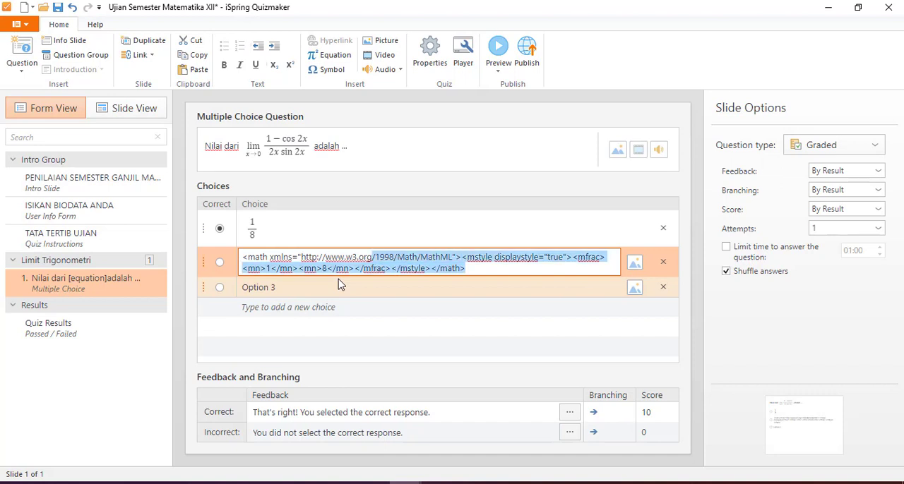
{"action": "key", "text": "shift+Left"}
{"action": "key", "text": "shift+Left"}
{"action": "key", "text": "shift+Left"}
{"action": "key", "text": "shift+Left"}
{"action": "key", "text": "shift+Left"}
{"action": "key", "text": "shift+Left"}
{"action": "key", "text": "shift+Left"}
{"action": "key", "text": "shift+Left"}
{"action": "key", "text": "shift+Left"}
{"action": "key", "text": "shift+Left"}
{"action": "key", "text": "shift+Left"}
{"action": "key", "text": "shift+Left"}
{"action": "key", "text": "shift+Left"}
{"action": "key", "text": "shift+Left"}
{"action": "key", "text": "shift+Left"}
{"action": "key", "text": "shift+Left"}
{"action": "key", "text": "shift+Left"}
{"action": "key", "text": "shift+Left"}
{"action": "key", "text": "shift+Left"}
{"action": "key", "text": "shift+Left"}
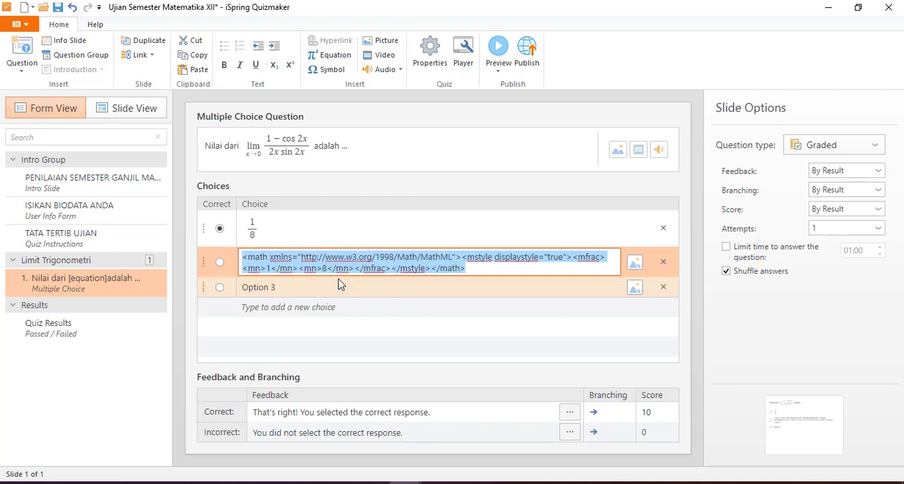
{"action": "key", "text": "BackSpace"}
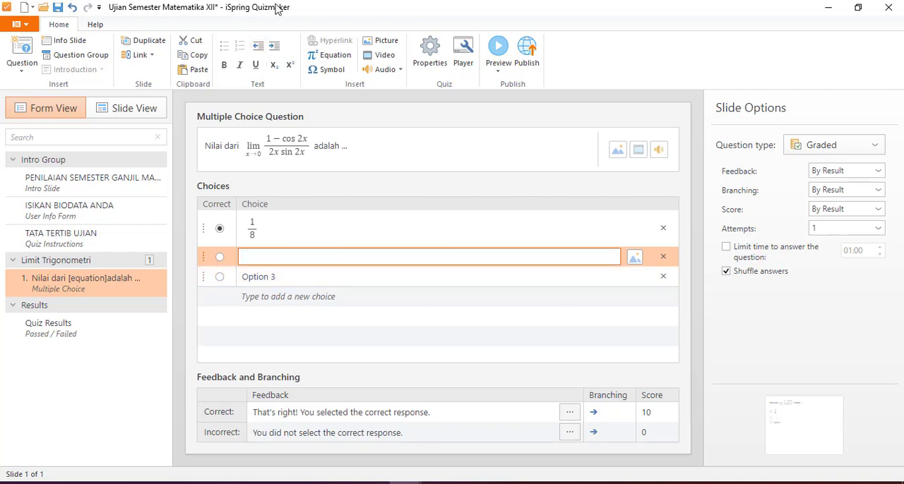
Step: Insert an equation with the stacked fraction 1/6 into the empty second answer choice
{"action": "left_click", "coordinate": [331, 56]}
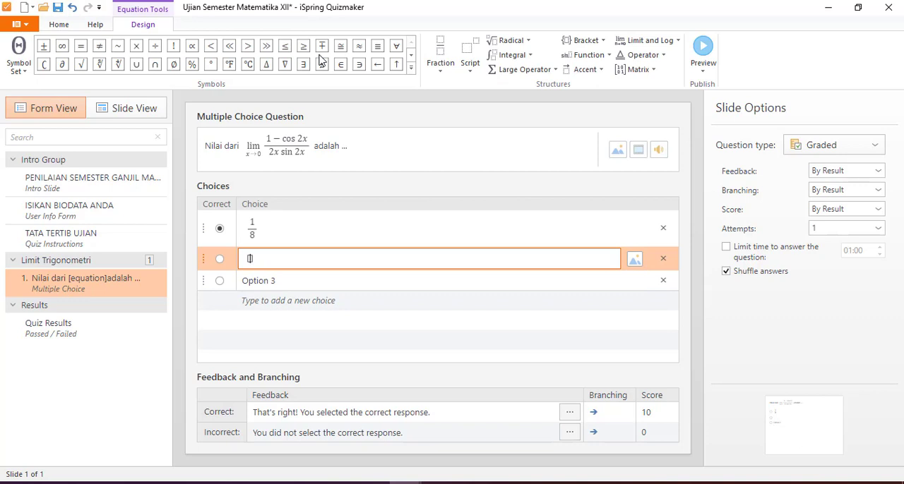
{"action": "left_click", "coordinate": [444, 51]}
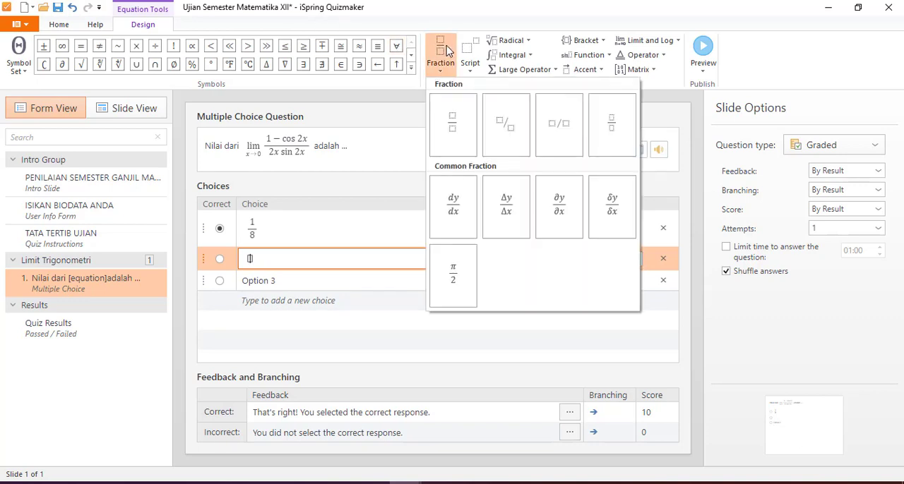
{"action": "left_click", "coordinate": [448, 121]}
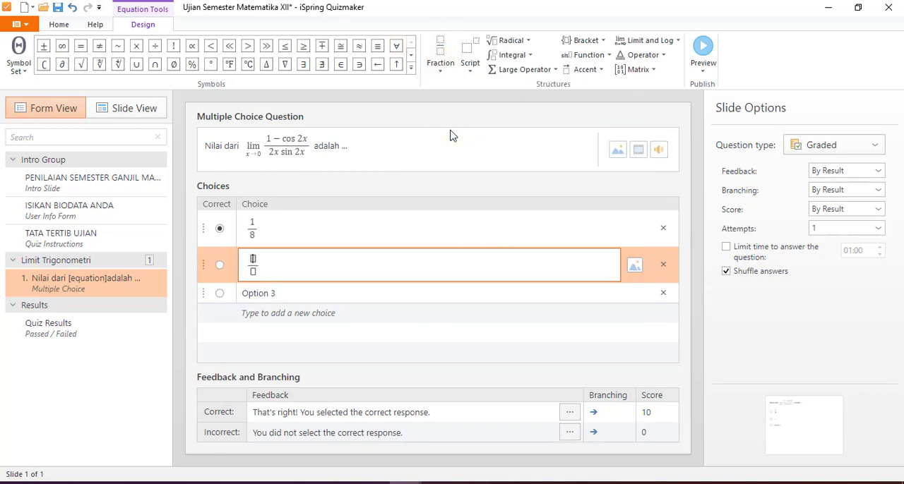
{"action": "type", "text": "1"}
{"action": "key", "text": "Down"}
{"action": "type", "text": "6"}
Step: Replace the placeholder text "Option 3" in the third answer choice with an equation showing the stacked fraction 1/4
{"action": "left_click", "coordinate": [379, 292]}
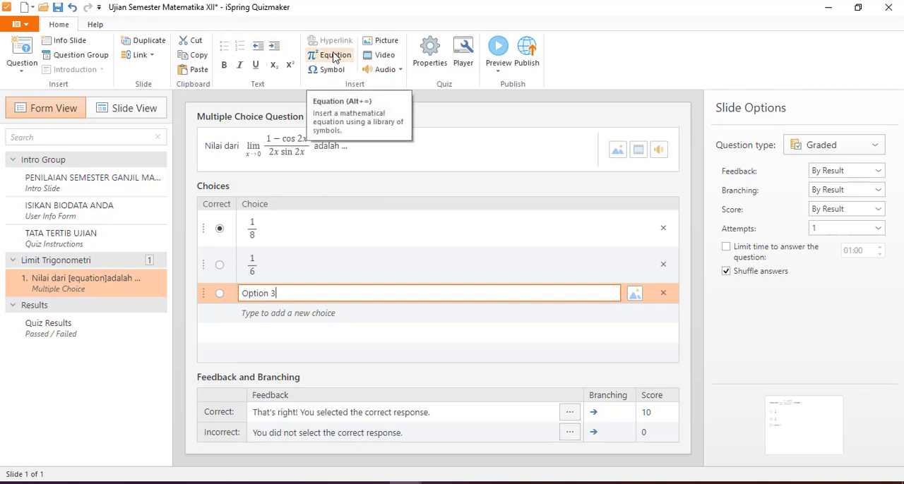
{"action": "key", "text": "BackSpace"}
{"action": "key", "text": "BackSpace"}
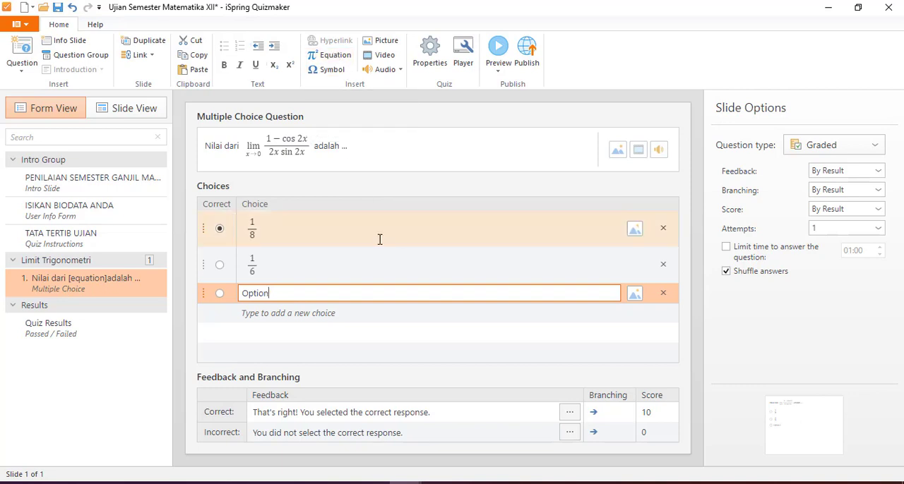
{"action": "key", "text": "BackSpace"}
{"action": "key", "text": "BackSpace"}
{"action": "key", "text": "BackSpace"}
{"action": "key", "text": "BackSpace"}
{"action": "key", "text": "BackSpace"}
{"action": "key", "text": "BackSpace"}
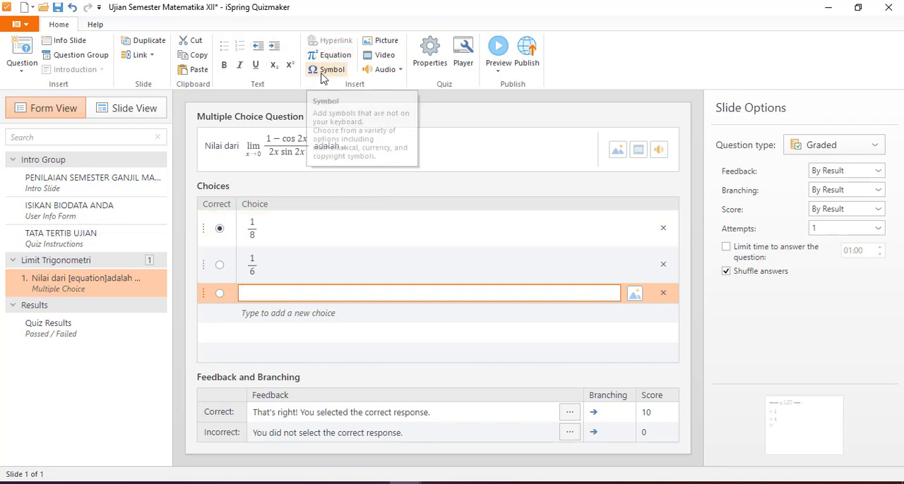
{"action": "left_click", "coordinate": [327, 59]}
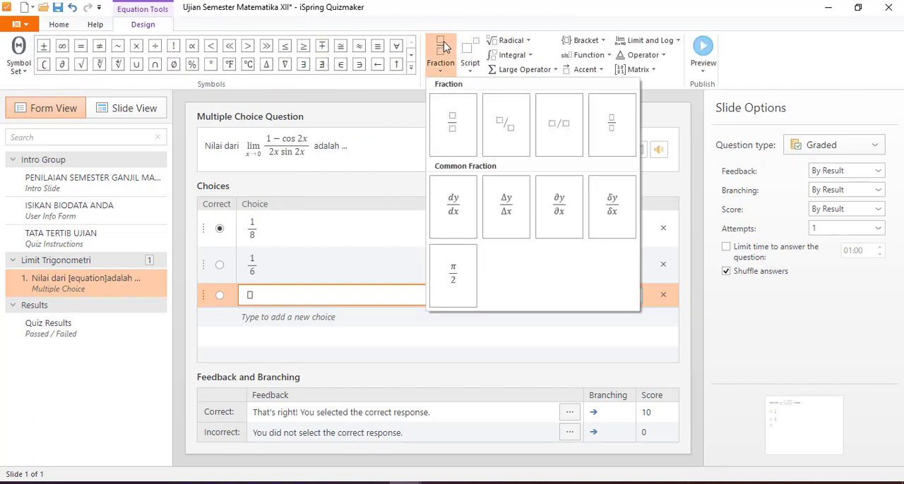
{"action": "left_click", "coordinate": [464, 111]}
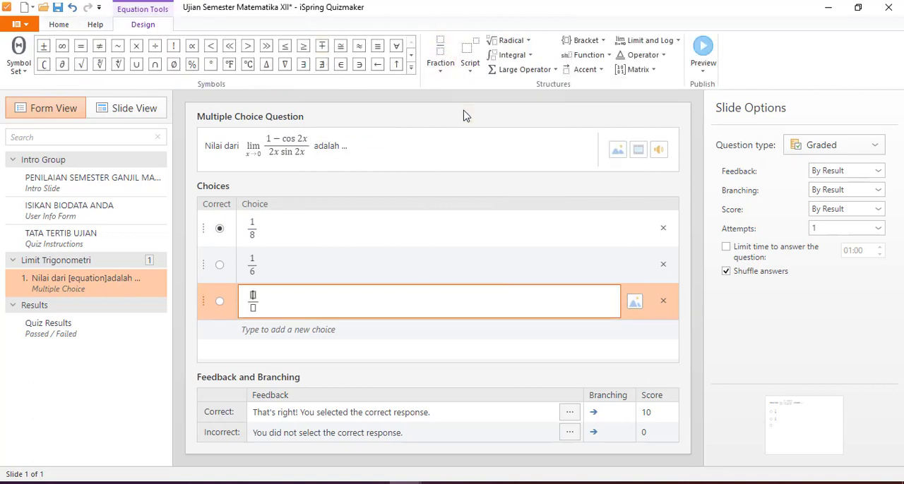
{"action": "type", "text": "1"}
{"action": "key", "text": "Down"}
{"action": "type", "text": "4"}
Step: Add a fourth answer choice containing an equation with the stacked fraction 1/2
{"action": "left_click", "coordinate": [297, 330]}
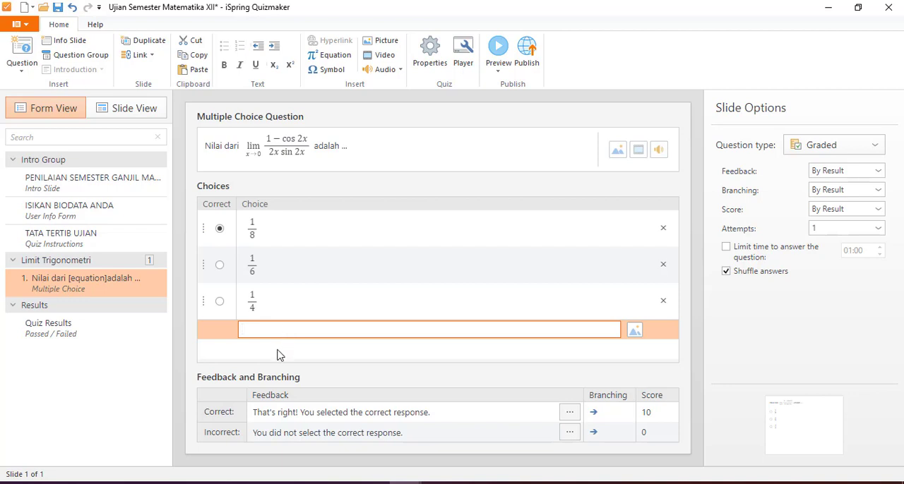
{"action": "left_click", "coordinate": [341, 58]}
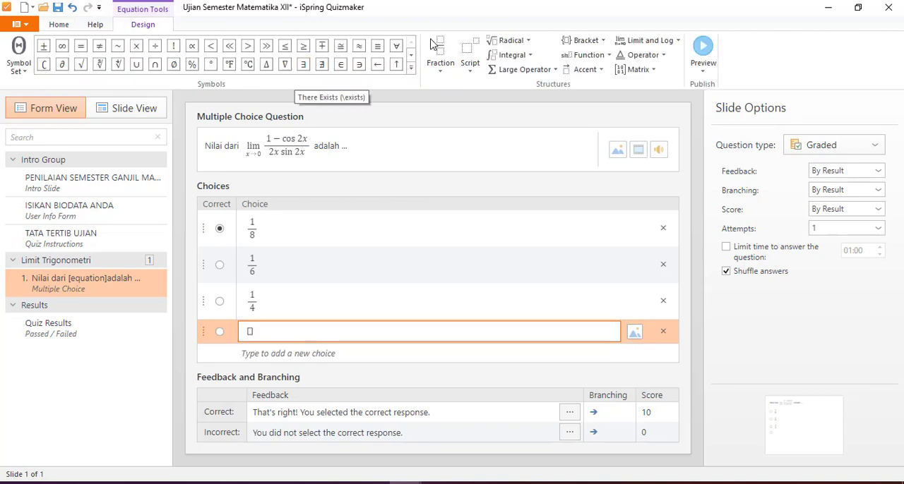
{"action": "left_click", "coordinate": [439, 48]}
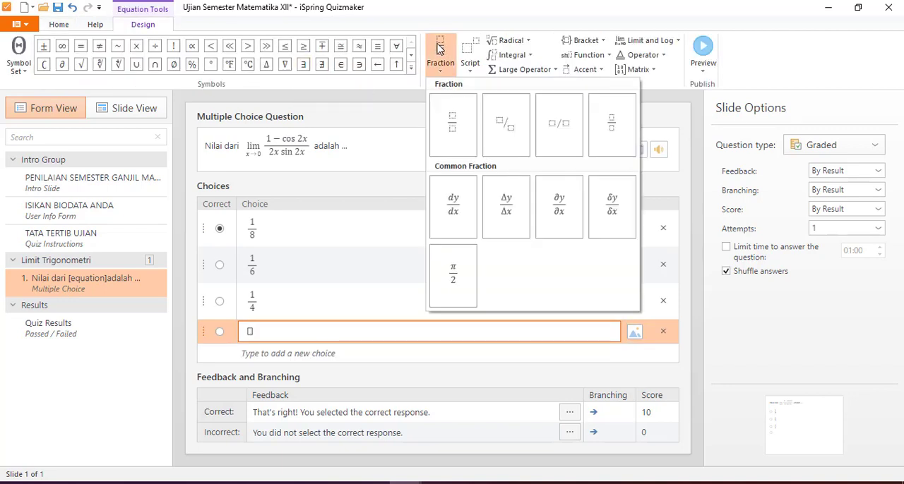
{"action": "left_click", "coordinate": [452, 123]}
{"action": "type", "text": "1"}
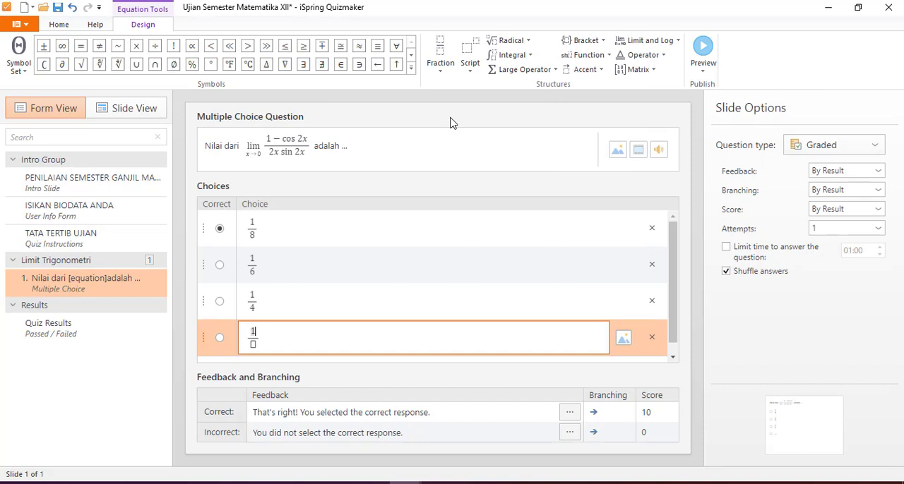
{"action": "key", "text": "Down"}
{"action": "type", "text": "2"}
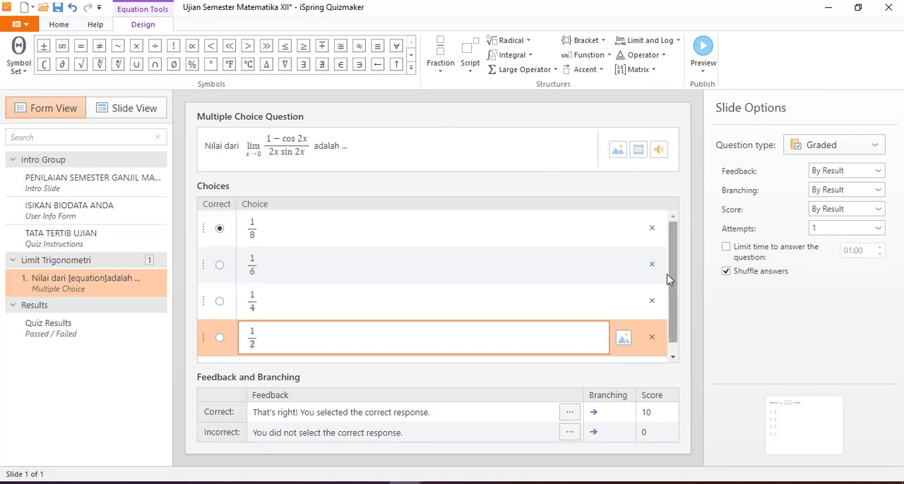
Step: Add a fifth answer choice with the plain text 1
{"action": "left_click_drag", "start_coordinate": [676, 277], "coordinate": [676, 317]}
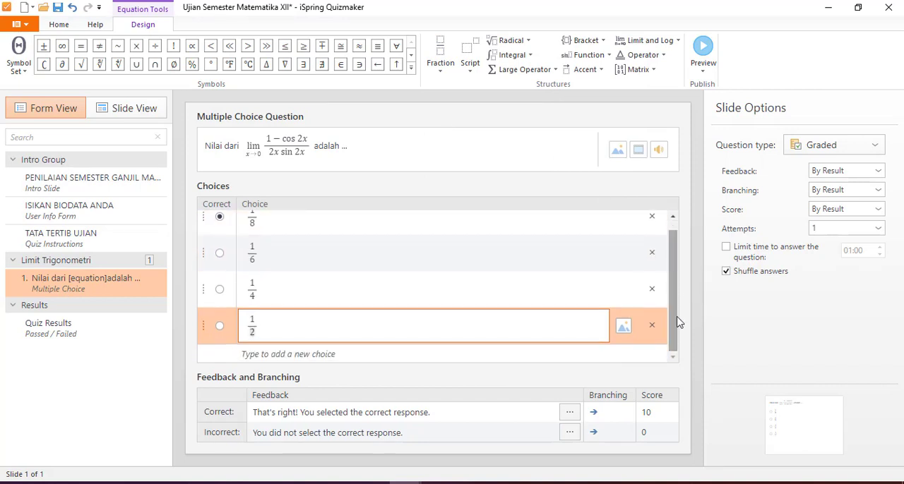
{"action": "left_click", "coordinate": [445, 354]}
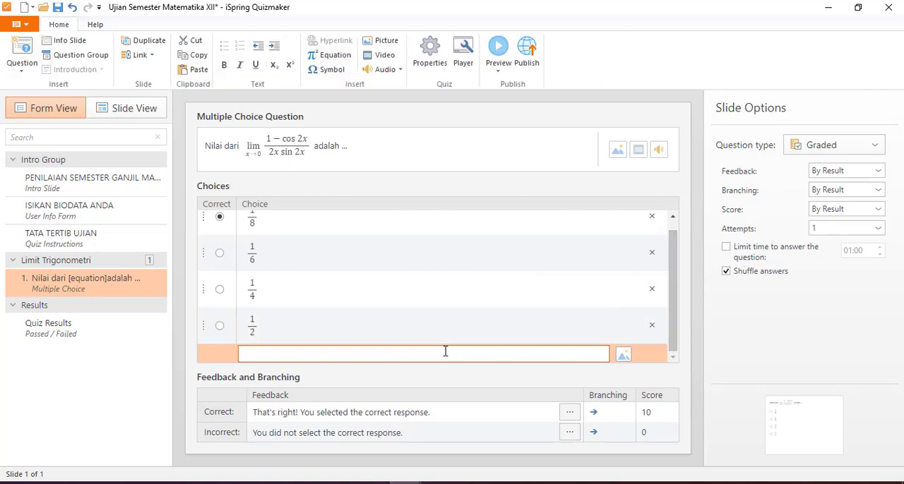
{"action": "type", "text": "1"}
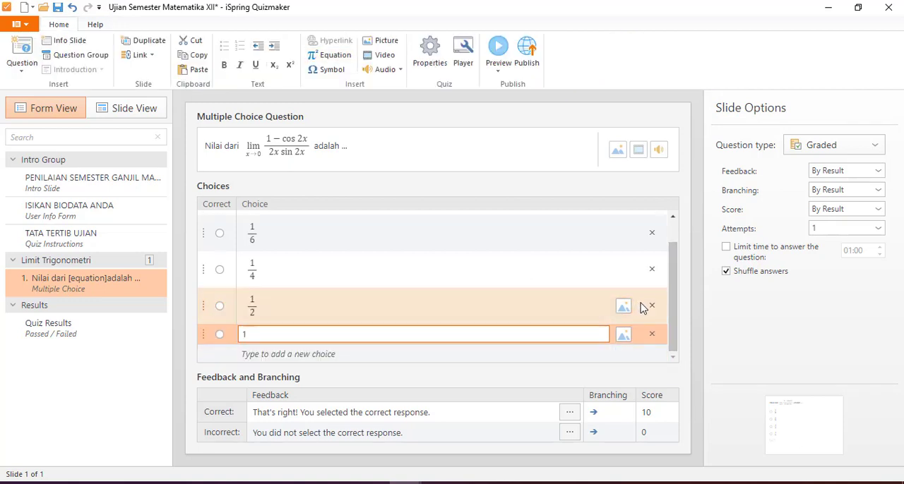
Step: Mark the 1/2 answer choice as the correct answer
{"action": "left_click_drag", "start_coordinate": [669, 308], "coordinate": [675, 278]}
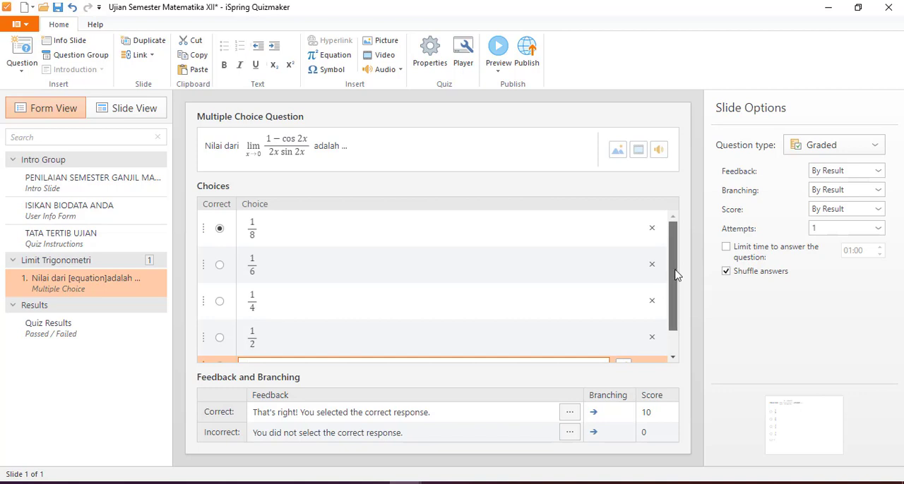
{"action": "left_click_drag", "start_coordinate": [676, 278], "coordinate": [675, 336]}
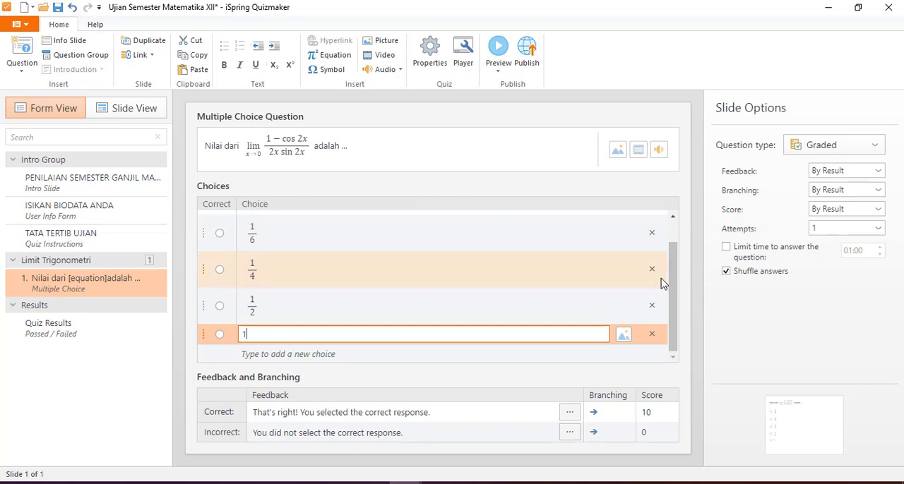
{"action": "mouse_move", "coordinate": [677, 283]}
{"action": "left_mouse_down"}
{"action": "mouse_move", "coordinate": [675, 260]}
{"action": "mouse_move", "coordinate": [674, 286]}
{"action": "mouse_move", "coordinate": [674, 270]}
{"action": "left_mouse_up"}
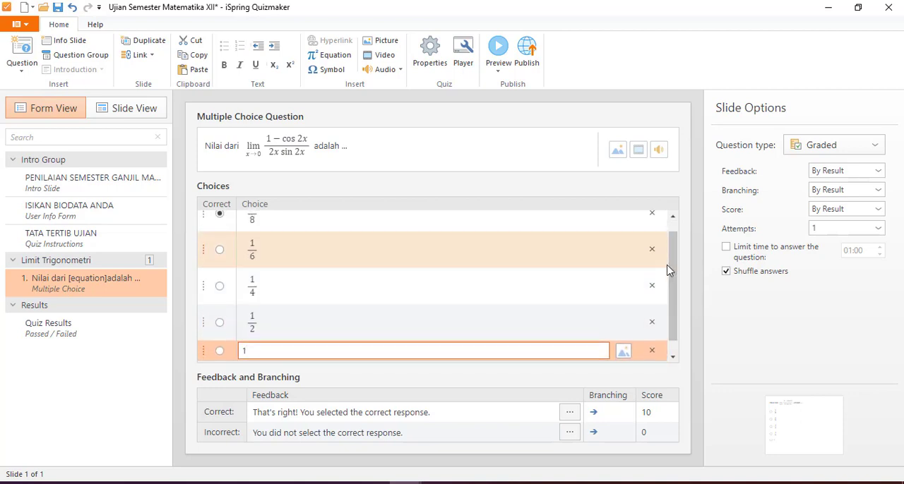
{"action": "left_click", "coordinate": [220, 324]}
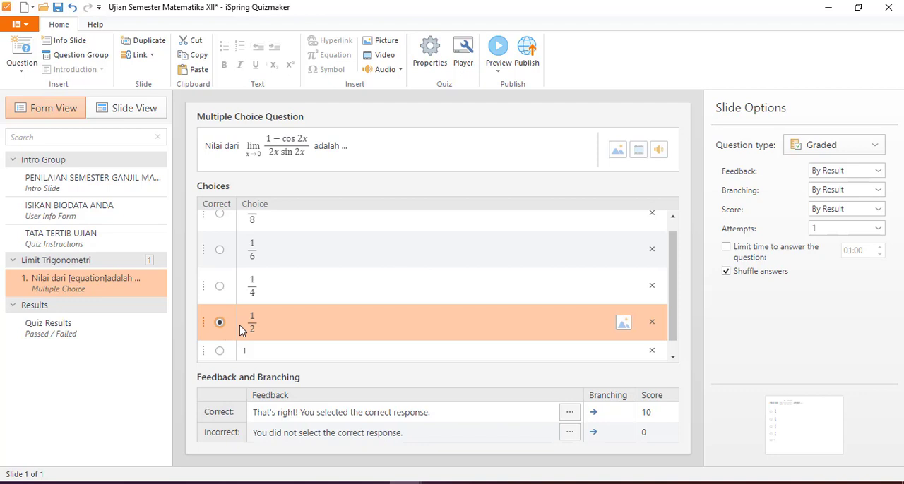
Step: Check the feedback text and branching for a correct response, and close the feedback details without editing them
{"action": "left_click_drag", "start_coordinate": [675, 299], "coordinate": [677, 276]}
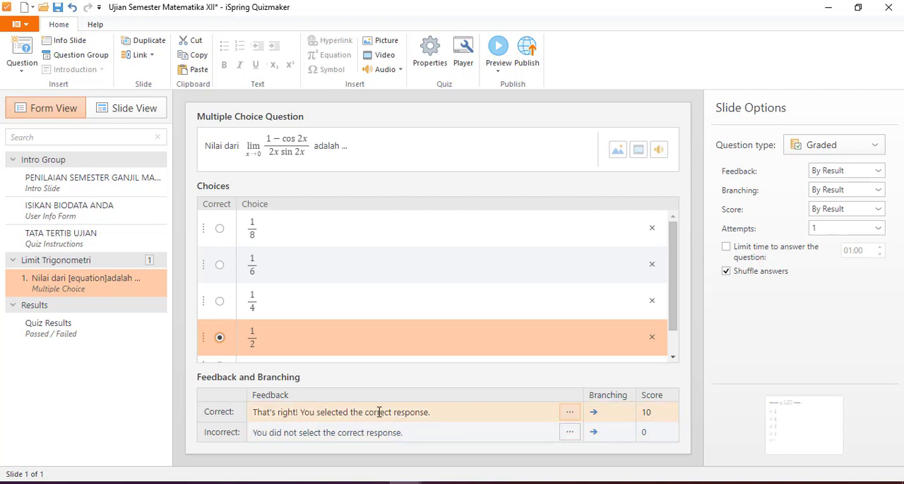
{"action": "left_click", "coordinate": [569, 413]}
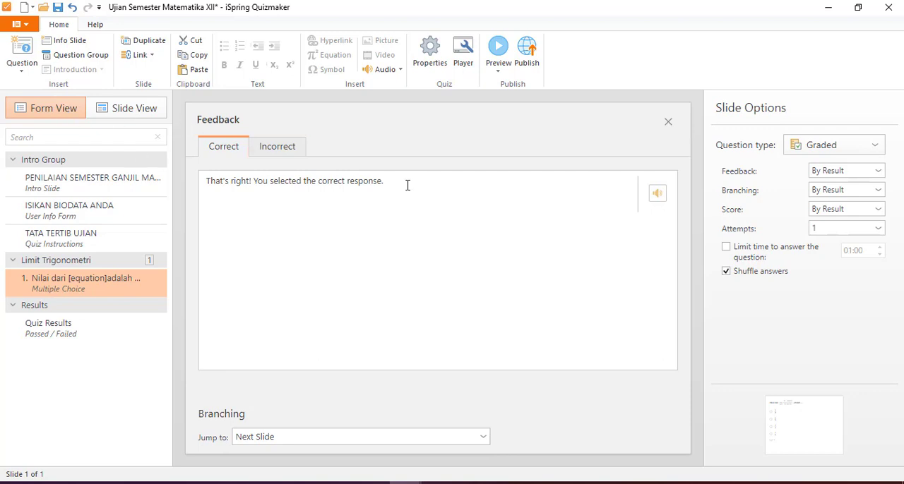
{"action": "left_click", "coordinate": [669, 122]}
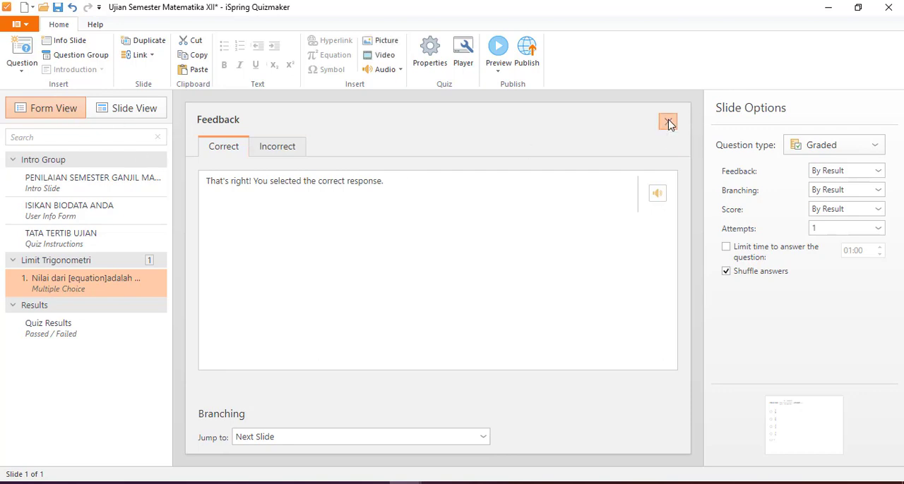